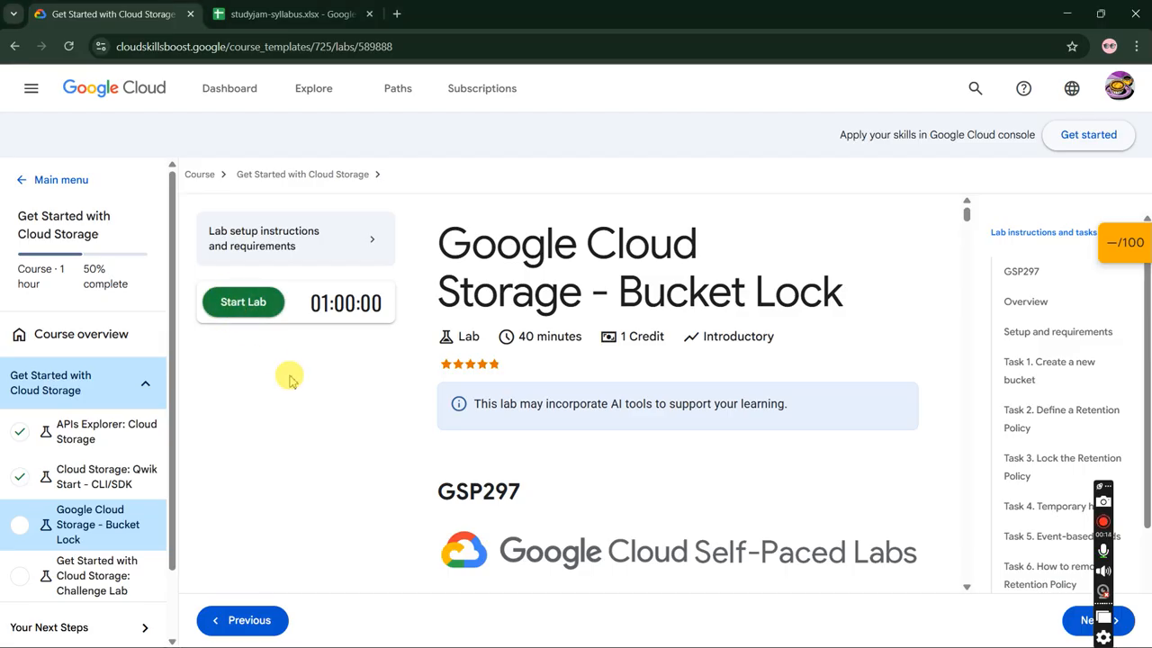
- Start the lab and complete the image verification challenge by selecting tractor and stair squares
{"action": "left_click", "coordinate": [264, 356]}
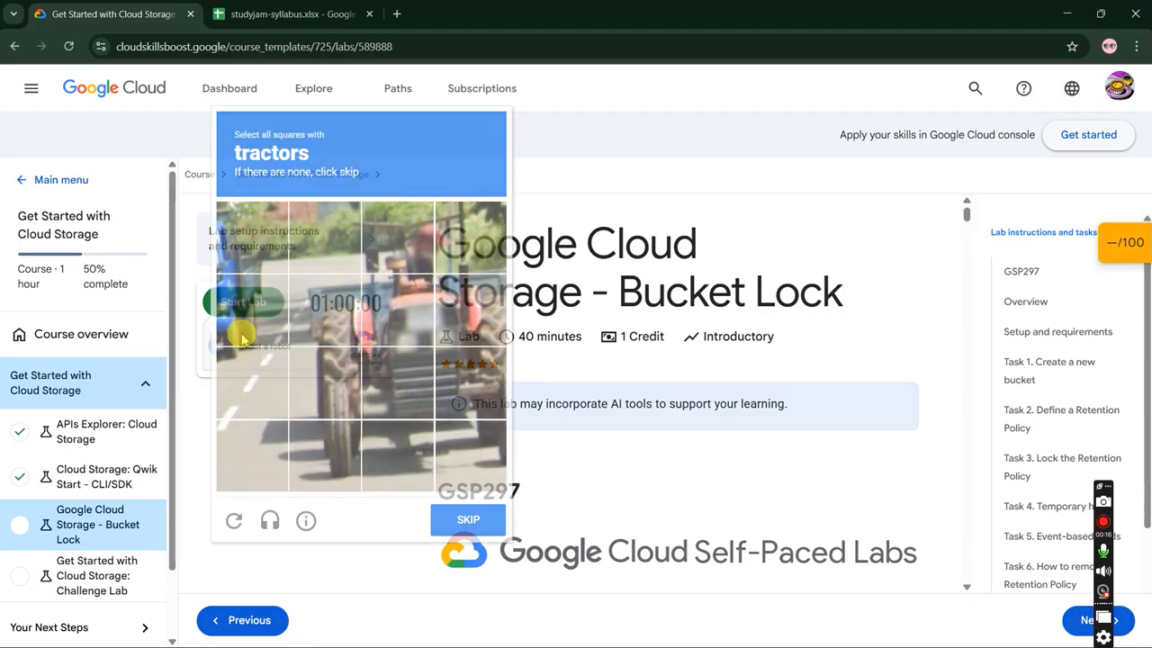
{"action": "left_click", "coordinate": [352, 320]}
{"action": "left_click", "coordinate": [397, 310]}
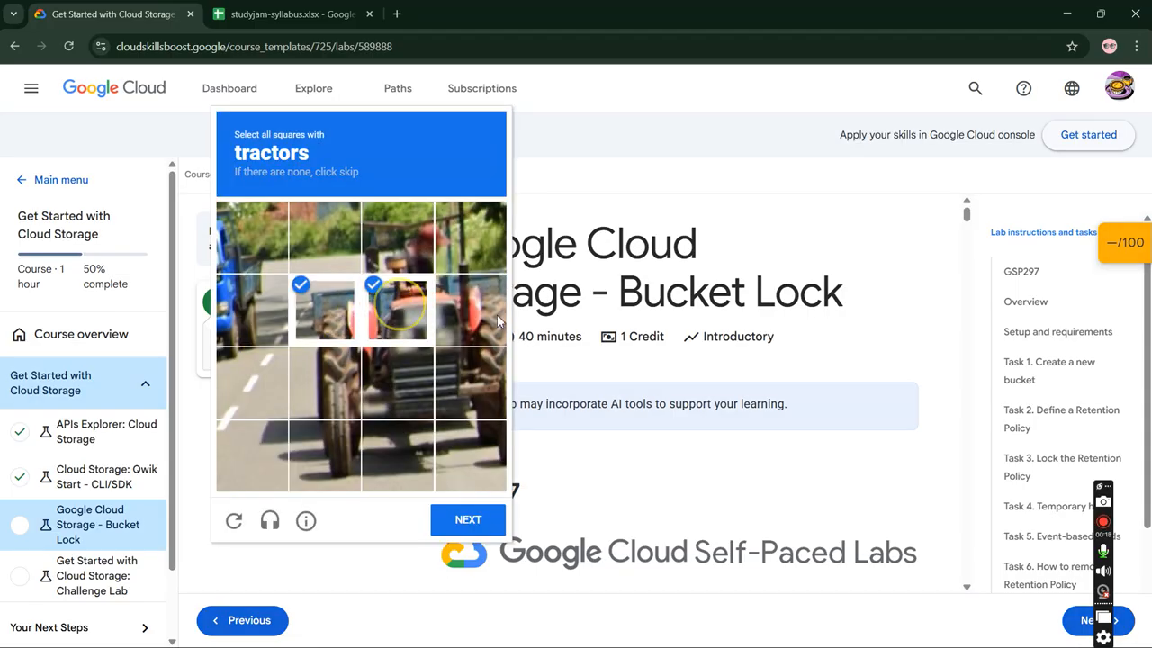
{"action": "left_click", "coordinate": [471, 310]}
{"action": "left_click", "coordinate": [470, 382]}
{"action": "left_click", "coordinate": [397, 383]}
{"action": "left_click", "coordinate": [324, 383]}
{"action": "left_click", "coordinate": [468, 519]}
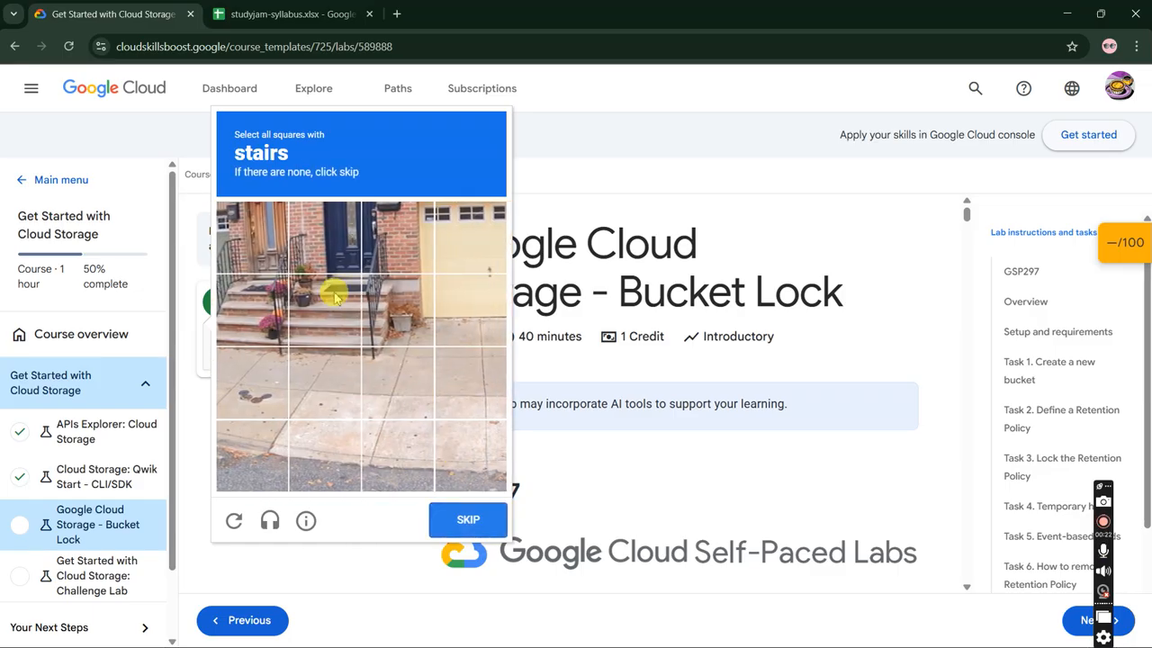
{"action": "left_click", "coordinate": [328, 297]}
{"action": "left_click", "coordinate": [257, 303]}
{"action": "left_click", "coordinate": [463, 535]}
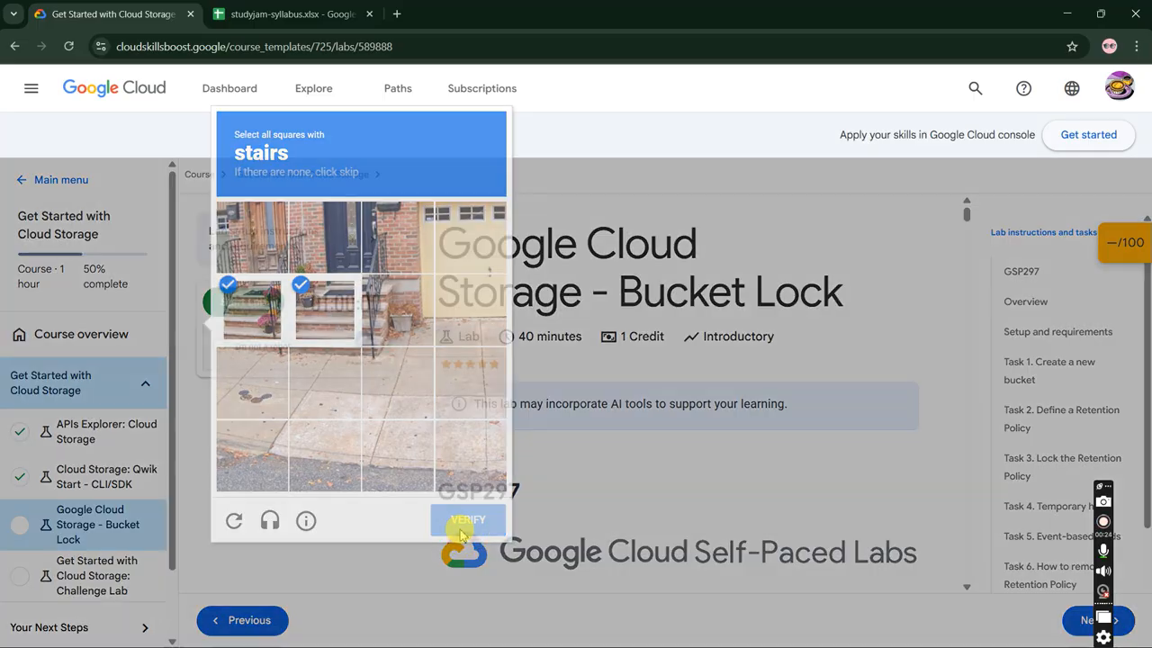
{"action": "left_click", "coordinate": [464, 393]}
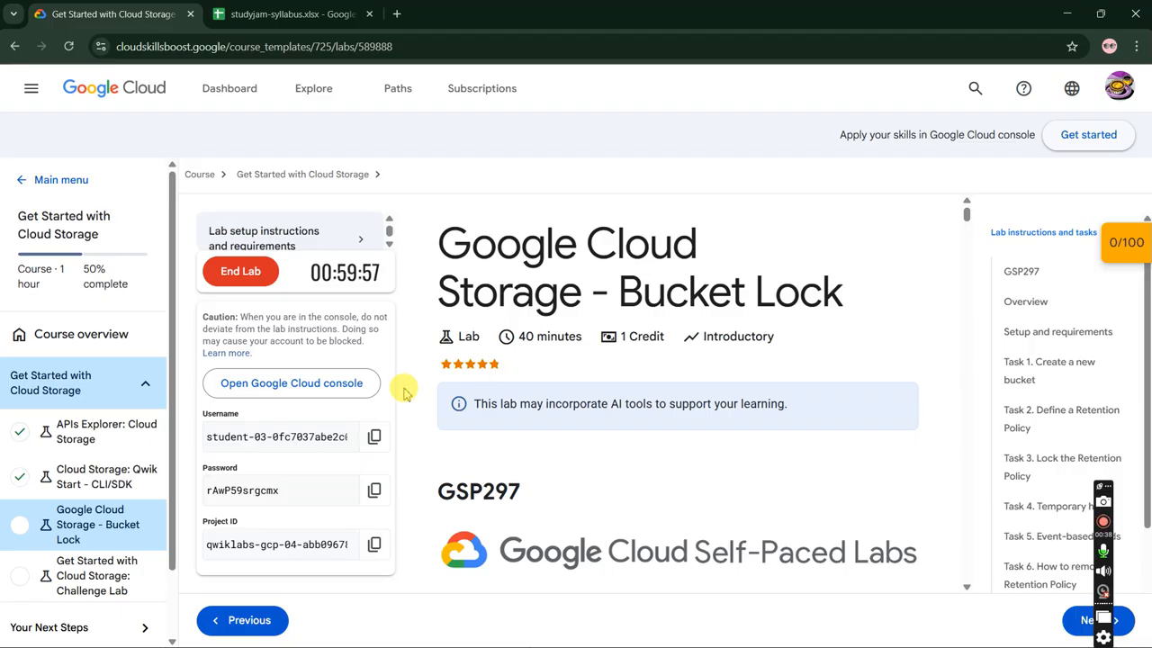
- Open the Google Cloud console link in an incognito window and accept the new account terms
{"action": "right_click", "coordinate": [345, 388]}
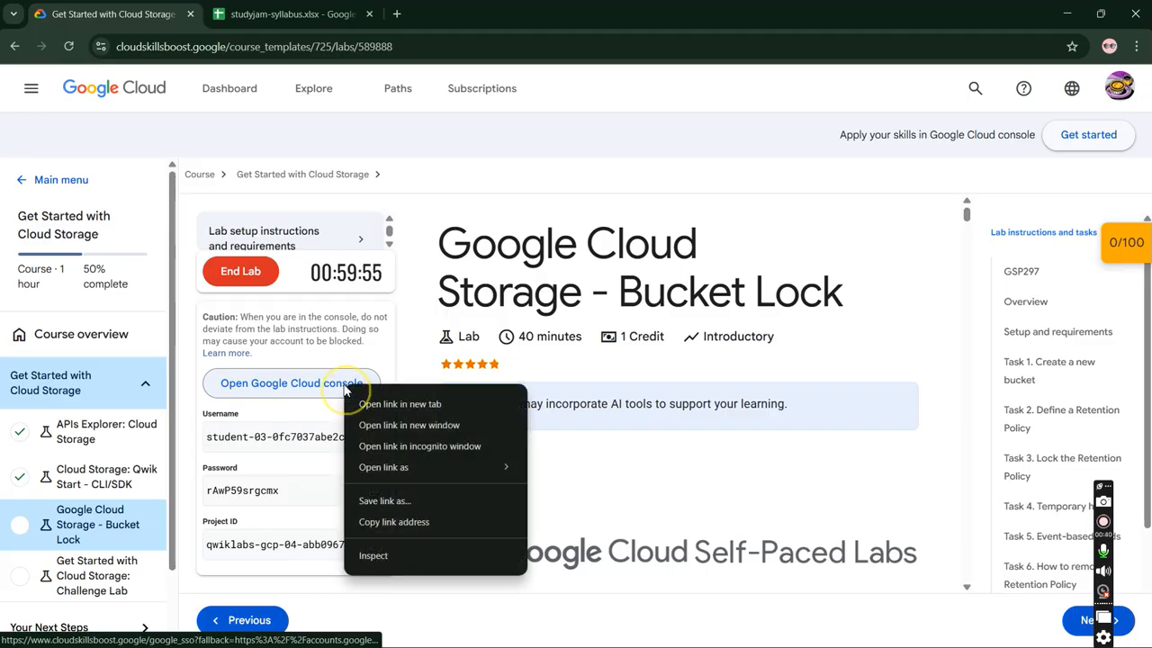
{"action": "left_click", "coordinate": [366, 447]}
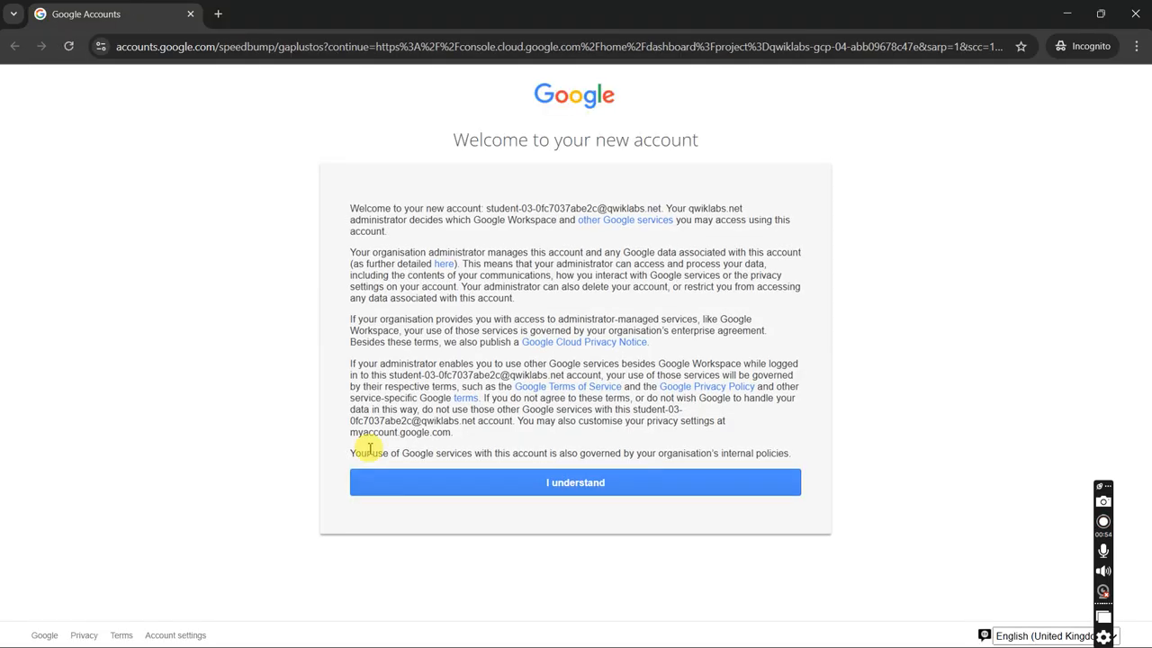
{"action": "left_click", "coordinate": [430, 486]}
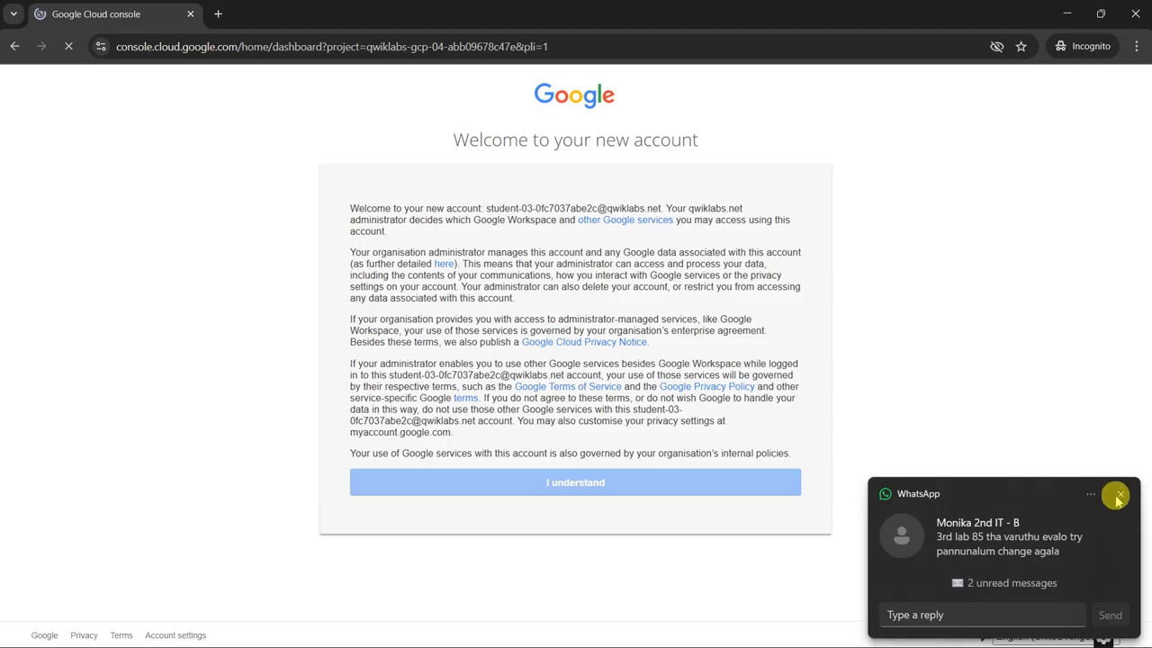
{"action": "left_click", "coordinate": [1120, 496]}
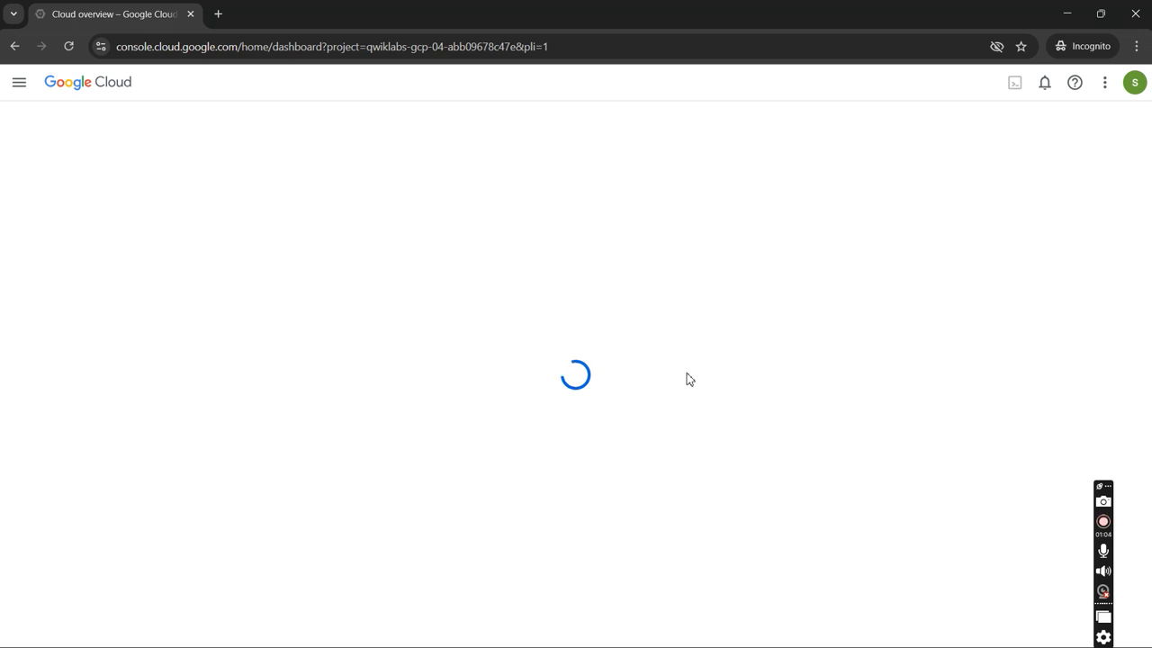
{"action": "left_click", "coordinate": [691, 434]}
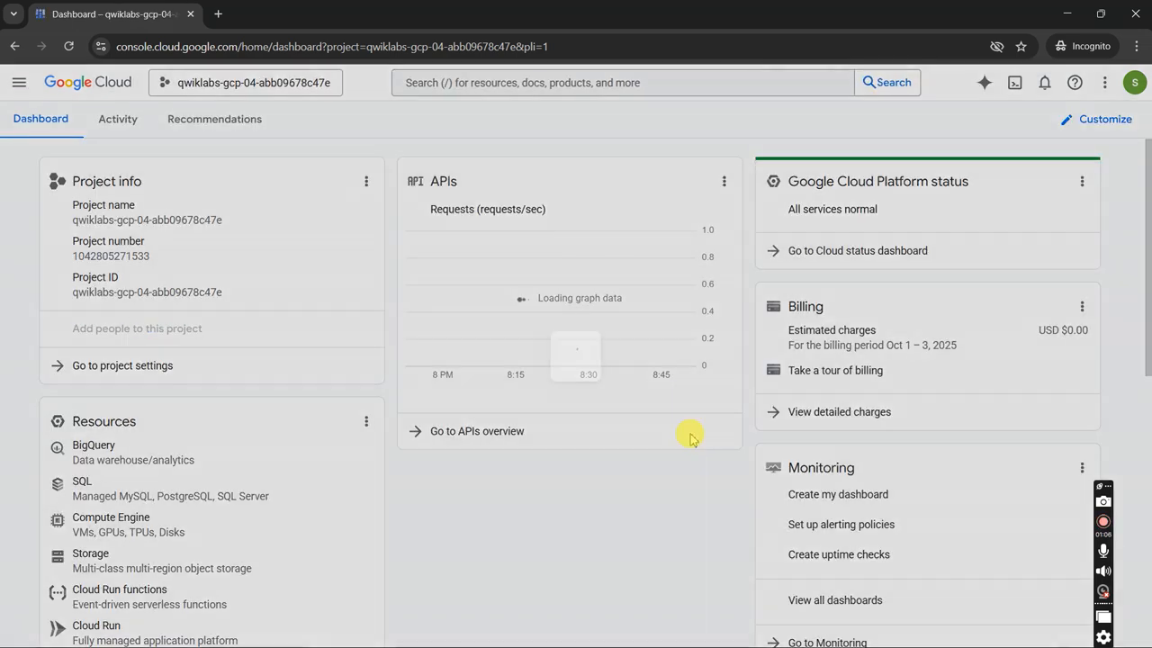
{"action": "left_click", "coordinate": [417, 468]}
{"action": "left_click", "coordinate": [694, 552]}
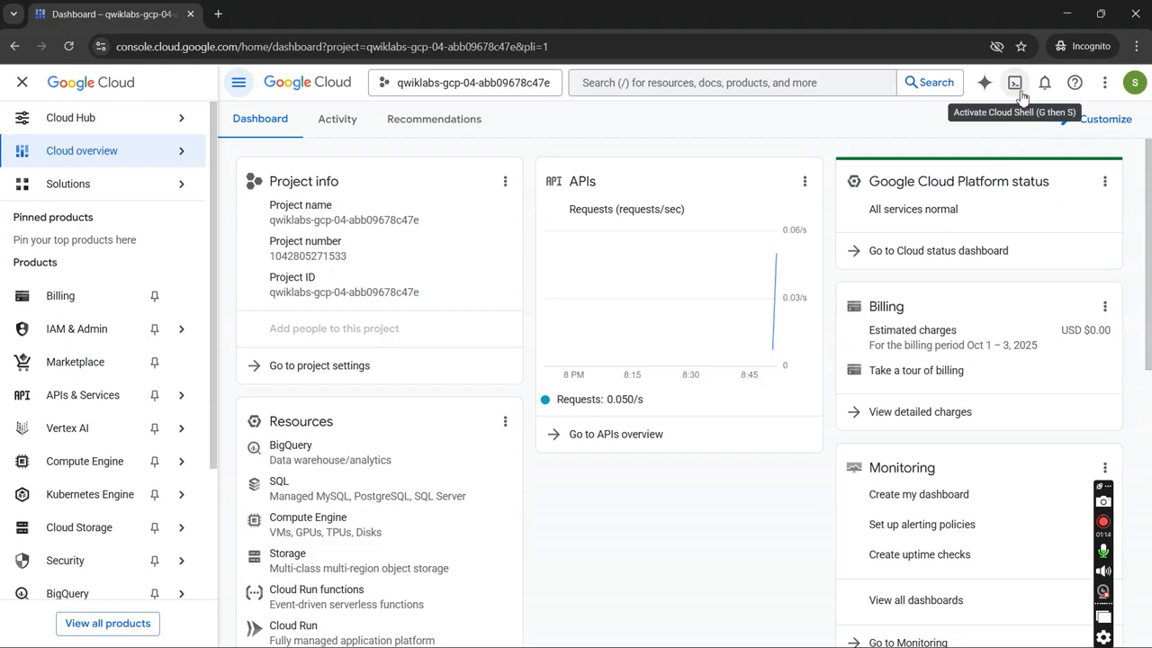
- Activate Cloud Shell and continue through its information dialog until the terminal is ready
{"action": "left_click", "coordinate": [1018, 88]}
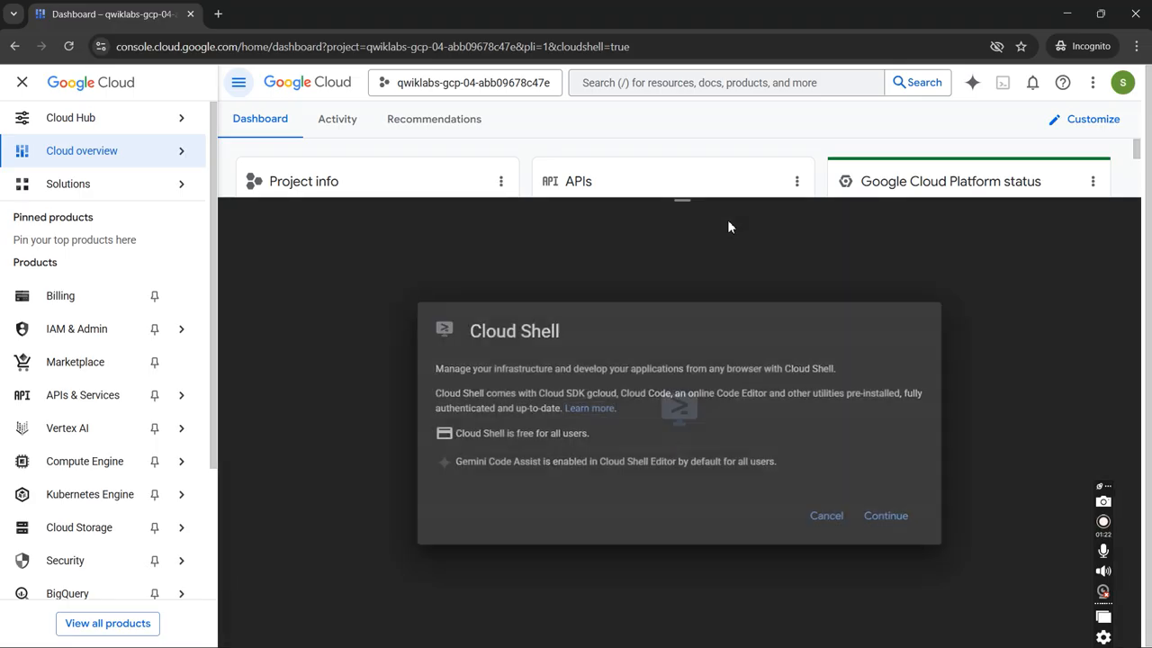
{"action": "left_click", "coordinate": [882, 515]}
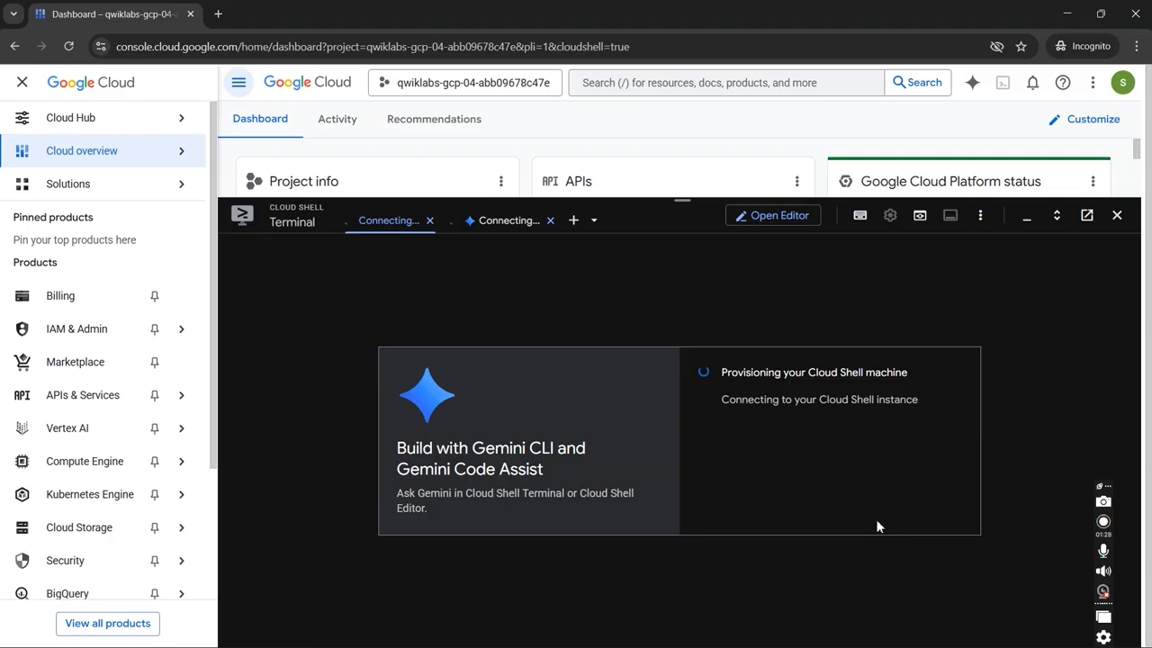
{"action": "left_click", "coordinate": [835, 478]}
{"action": "left_click", "coordinate": [836, 478]}
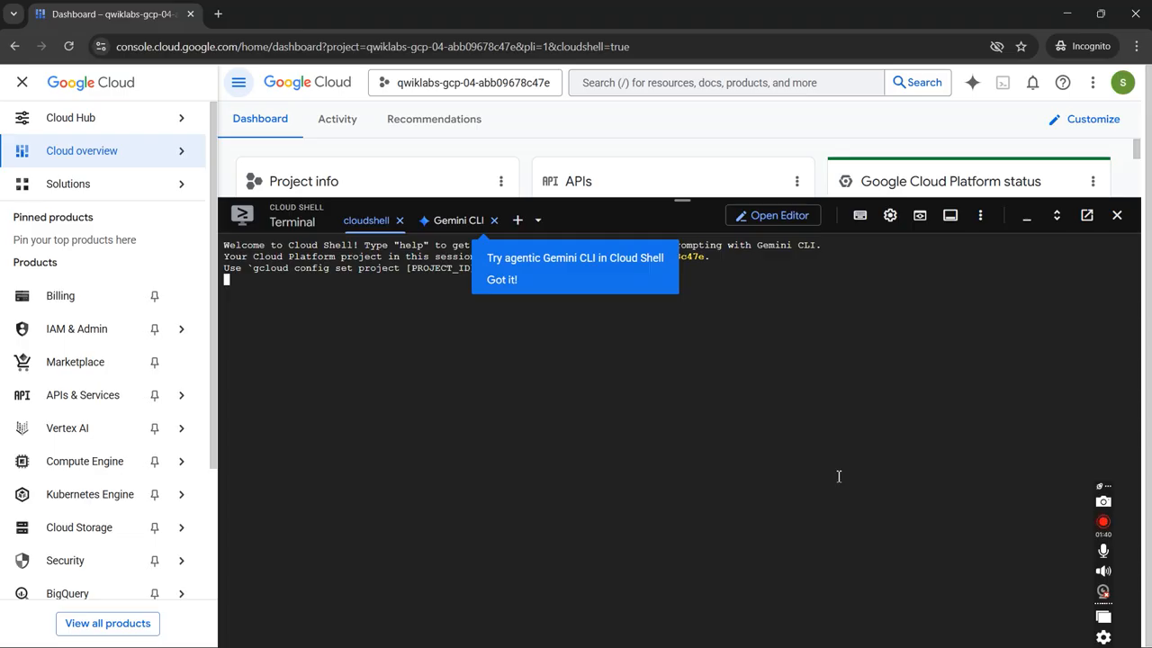
{"action": "left_click", "coordinate": [513, 290]}
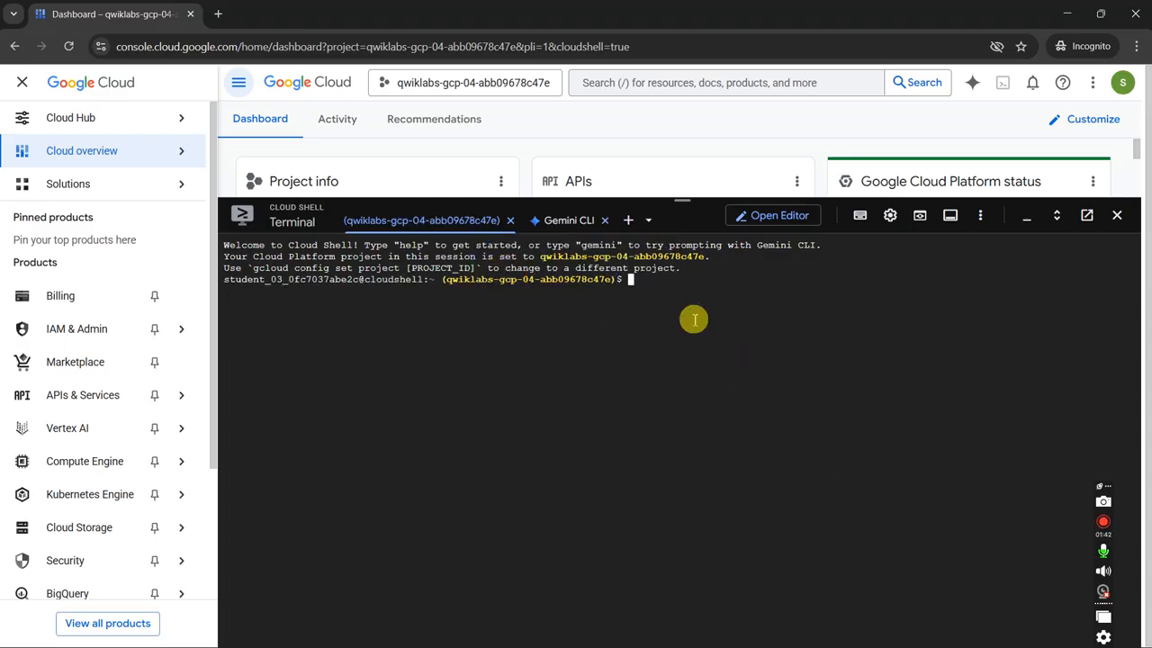
{"action": "left_click", "coordinate": [622, 300]}
{"action": "left_click", "coordinate": [804, 312]}
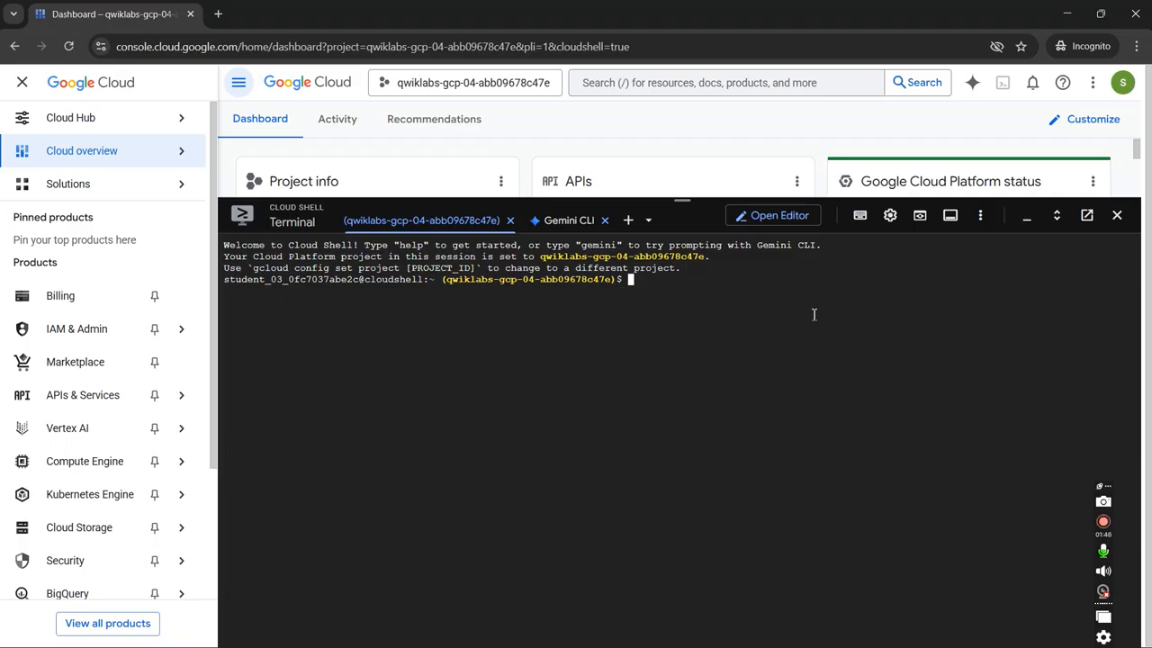
- Copy the curl download, chmod and ./abhishek.sh commands from Notepad and run them in Cloud Shell
{"action": "key", "text": "alt+Tab"}
{"action": "key", "text": "alt+Tab"}
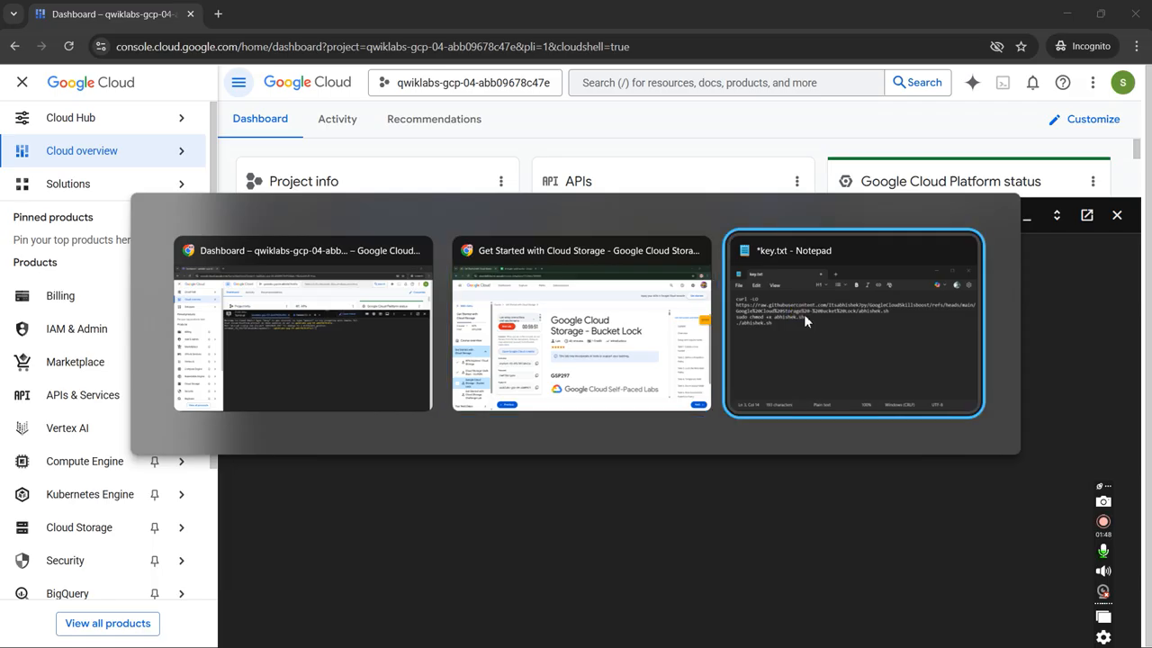
{"action": "key", "text": "ctrl+a"}
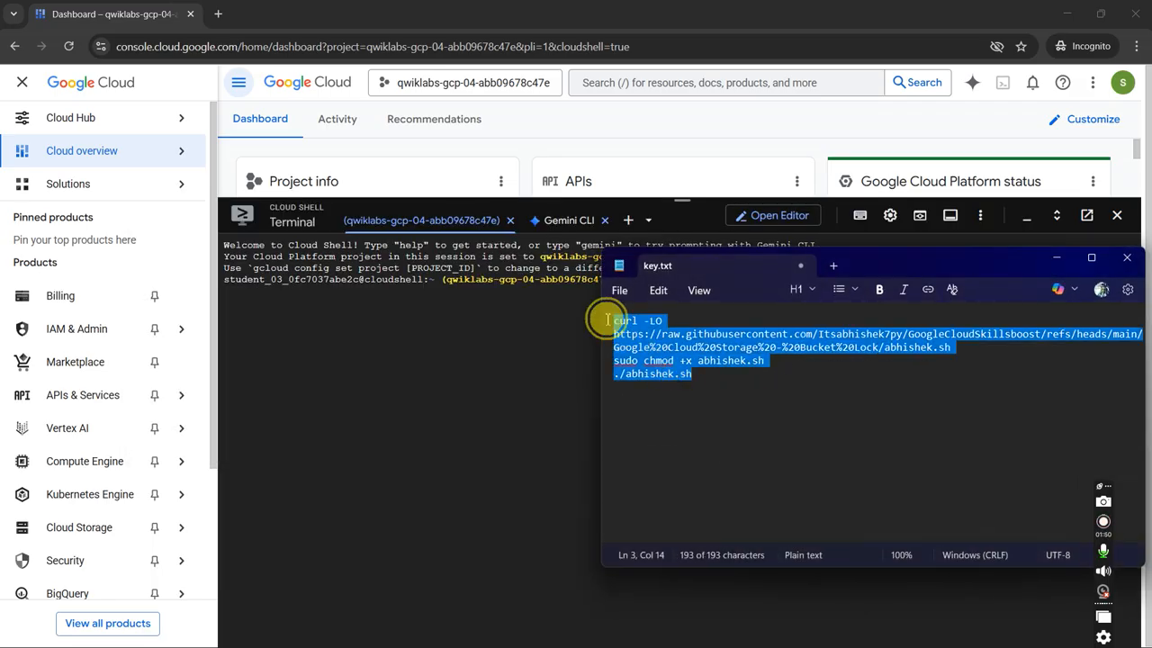
{"action": "key", "text": "ctrl+c"}
{"action": "left_click", "coordinate": [586, 344]}
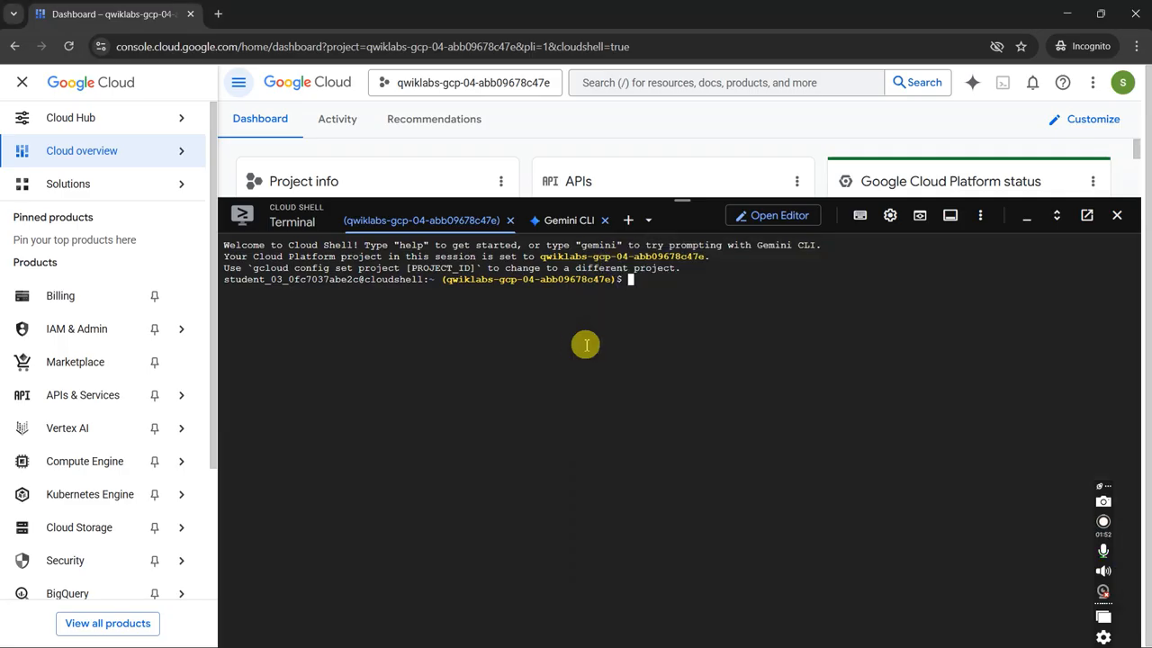
{"action": "key", "text": "ctrl+v"}
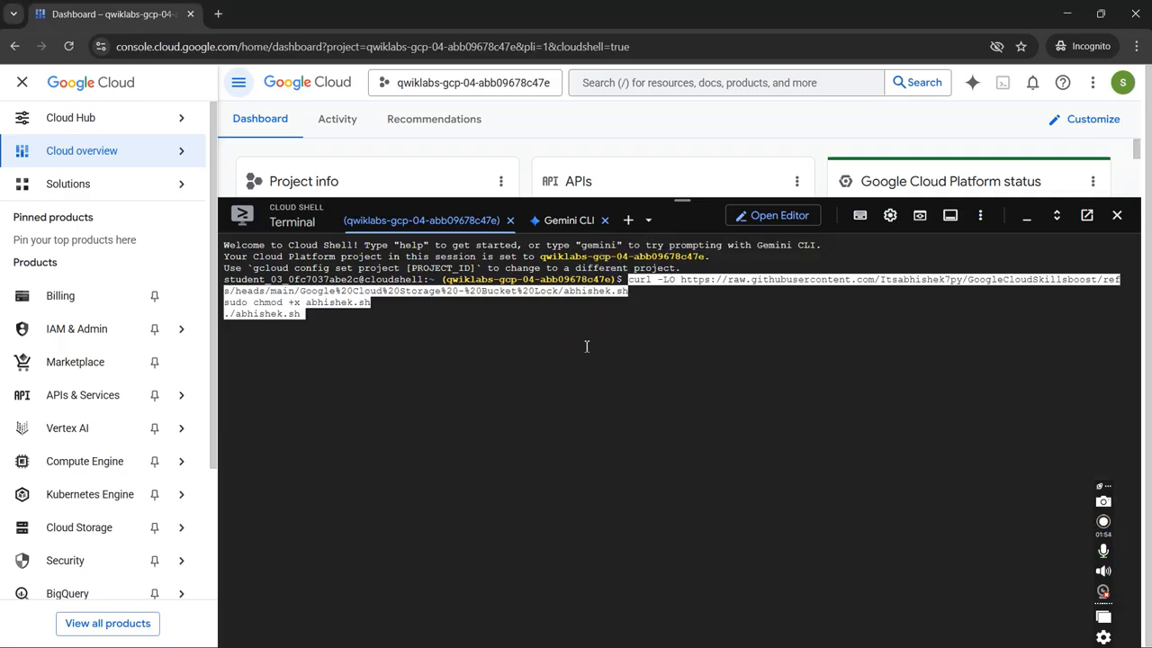
{"action": "key", "text": "Return"}
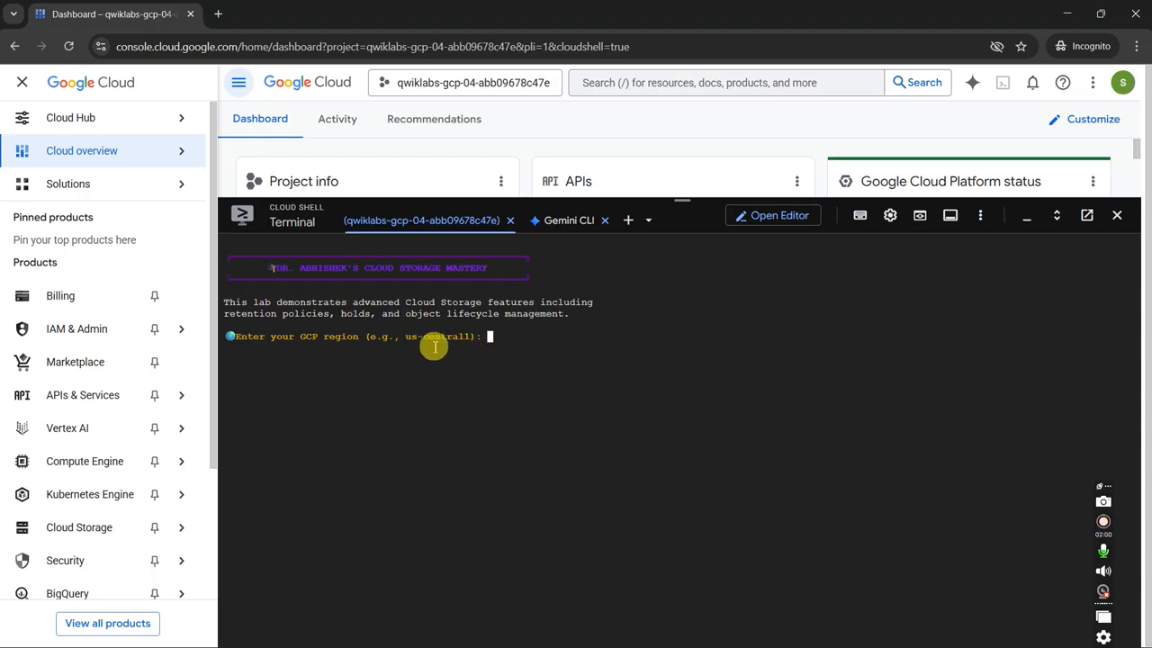
- Find and copy the lab region us-east1 in the lab's Setup and requirements instructions
{"action": "key", "text": "alt+Tab"}
{"action": "key", "text": "Tab"}
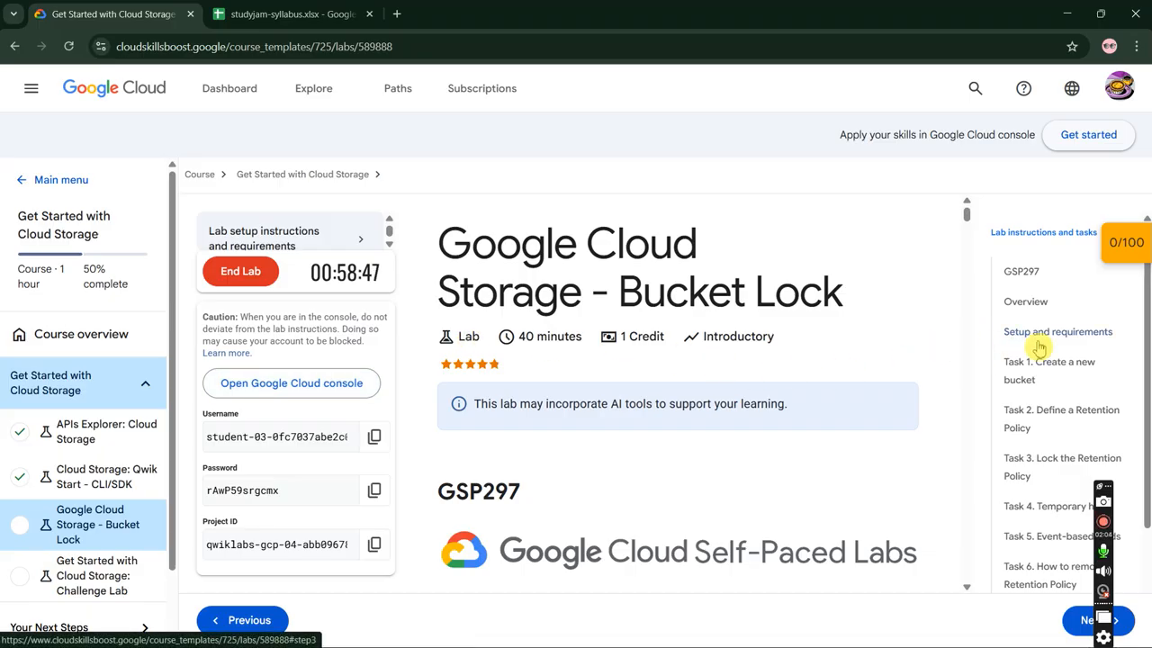
{"action": "left_click", "coordinate": [1043, 332]}
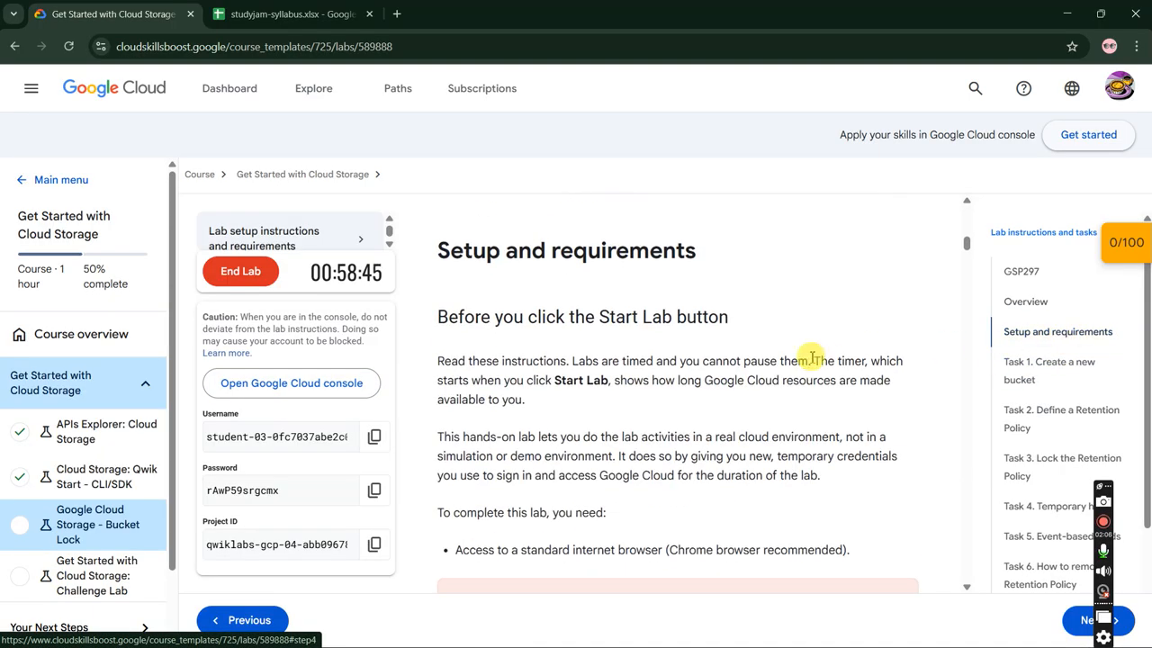
{"action": "scroll", "coordinate": [810, 358], "scroll_direction": "down", "scroll_amount": 10}
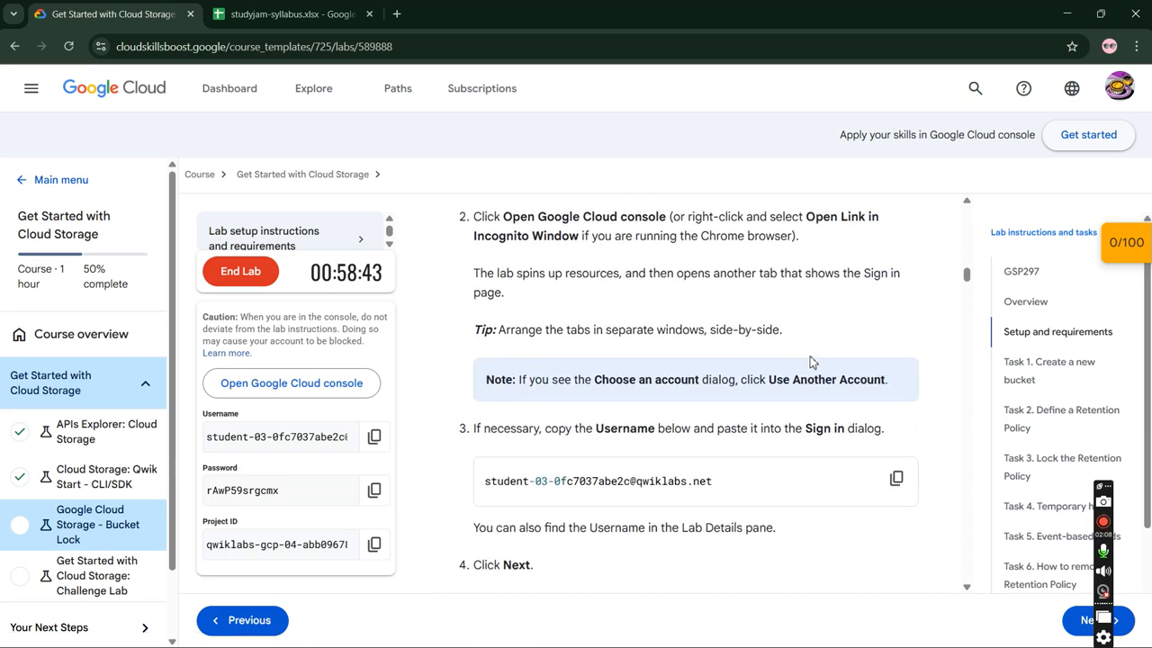
{"action": "scroll", "coordinate": [810, 360], "scroll_direction": "down", "scroll_amount": 4}
{"action": "scroll", "coordinate": [810, 360], "scroll_direction": "down", "scroll_amount": 6}
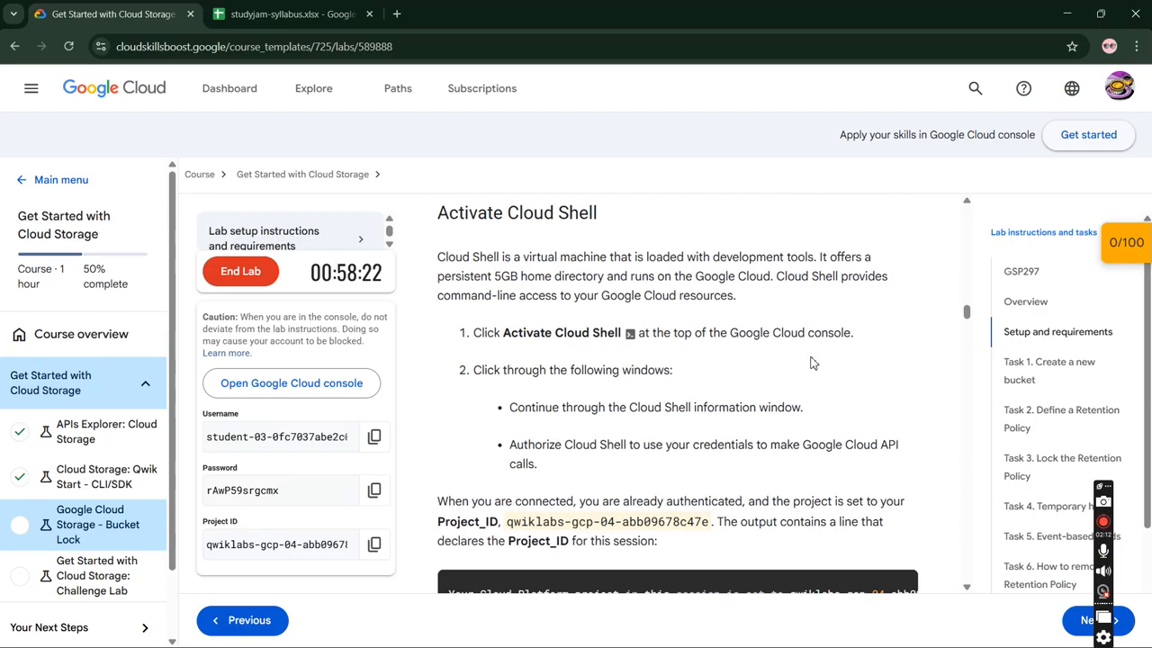
{"action": "scroll", "coordinate": [810, 363], "scroll_direction": "down", "scroll_amount": 10}
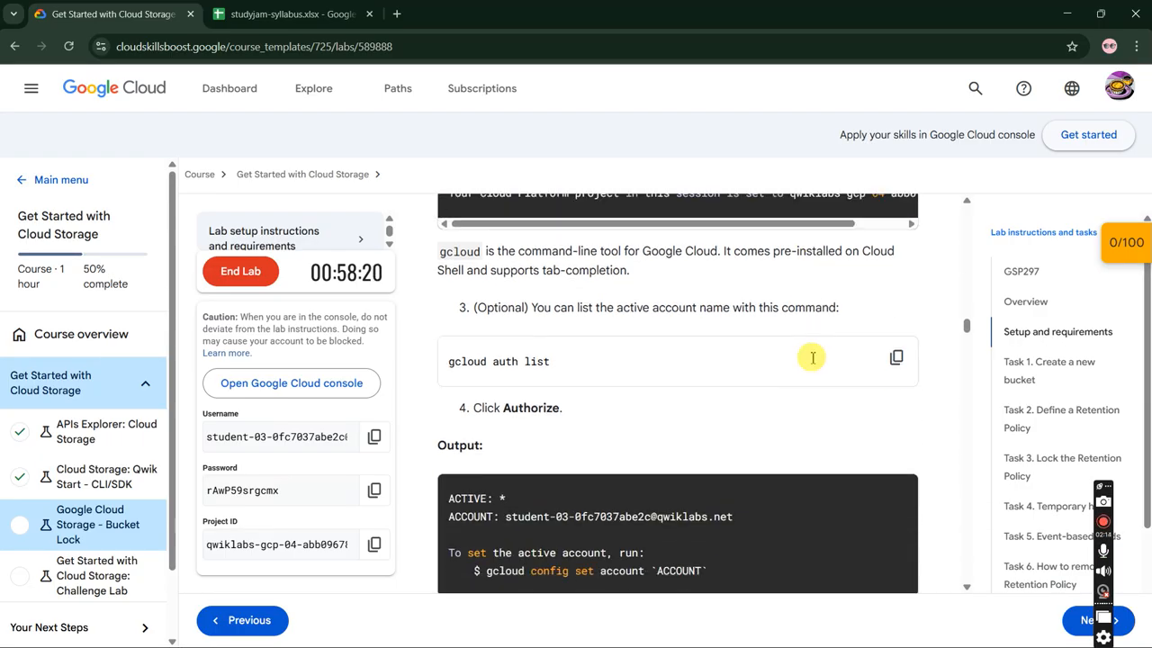
{"action": "scroll", "coordinate": [813, 359], "scroll_direction": "down", "scroll_amount": 5}
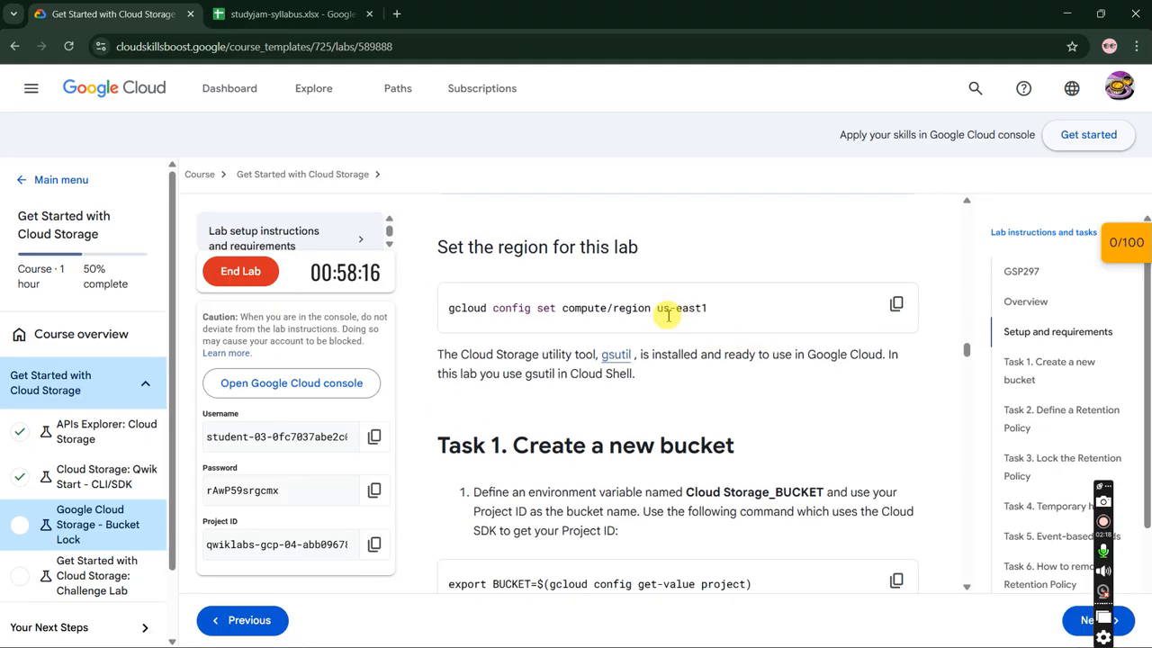
{"action": "double_click", "coordinate": [663, 309]}
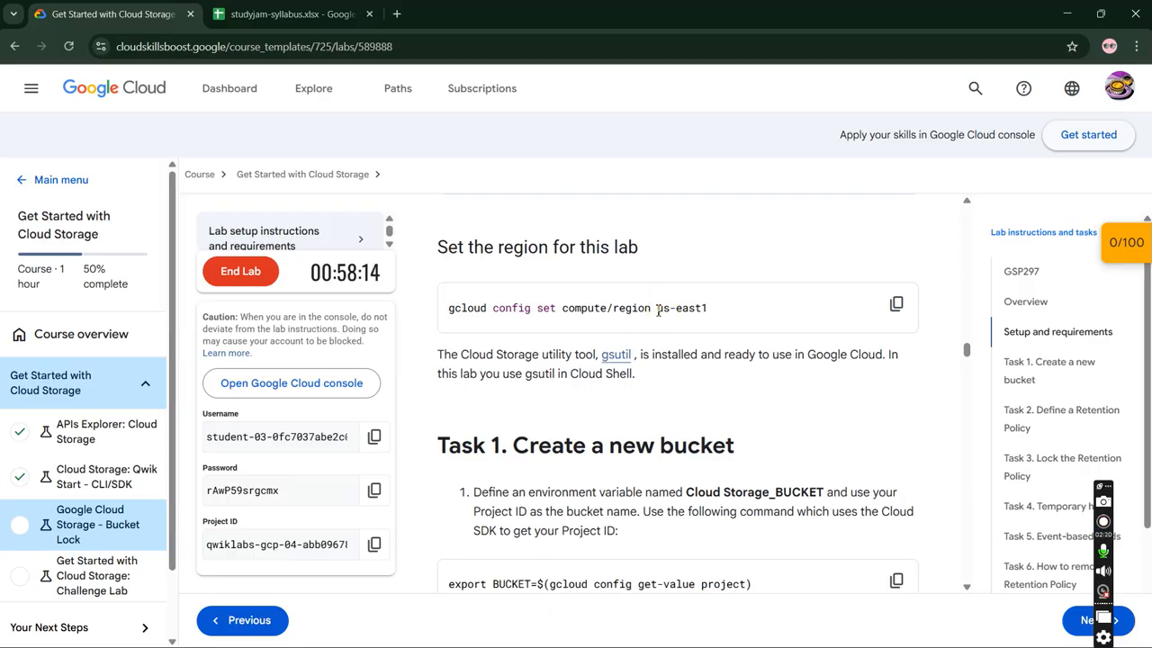
{"action": "left_click_drag", "start_coordinate": [669, 310], "coordinate": [707, 309]}
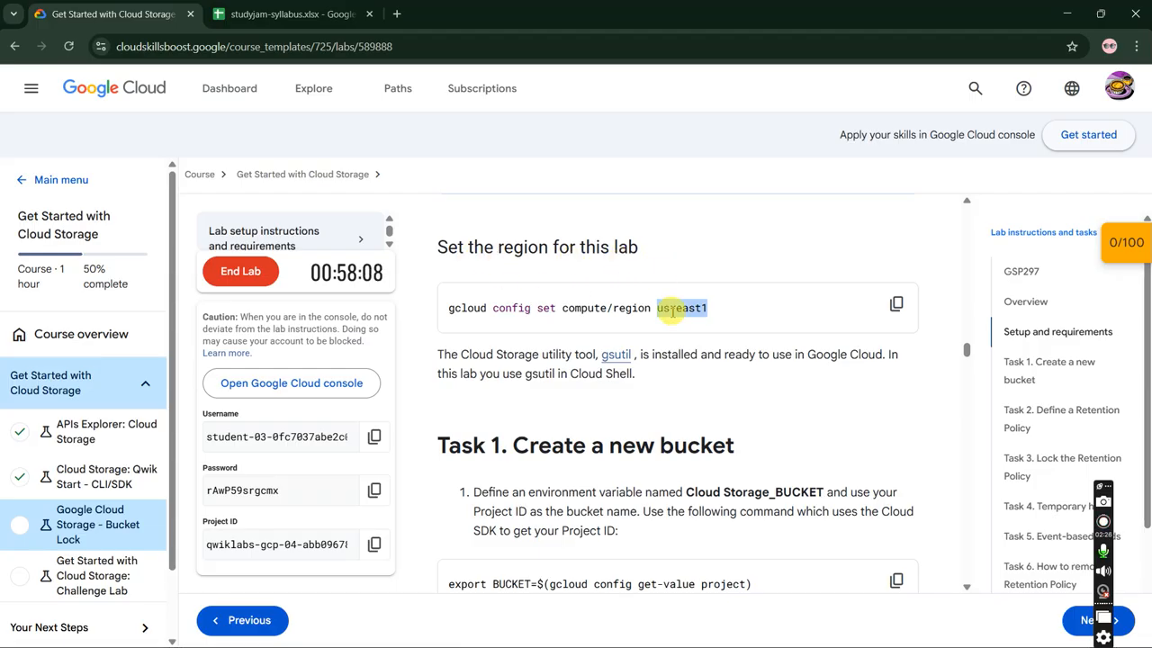
- Enter us-east1 at the script's GCP region prompt in Cloud Shell
{"action": "key", "text": "alt+Tab"}
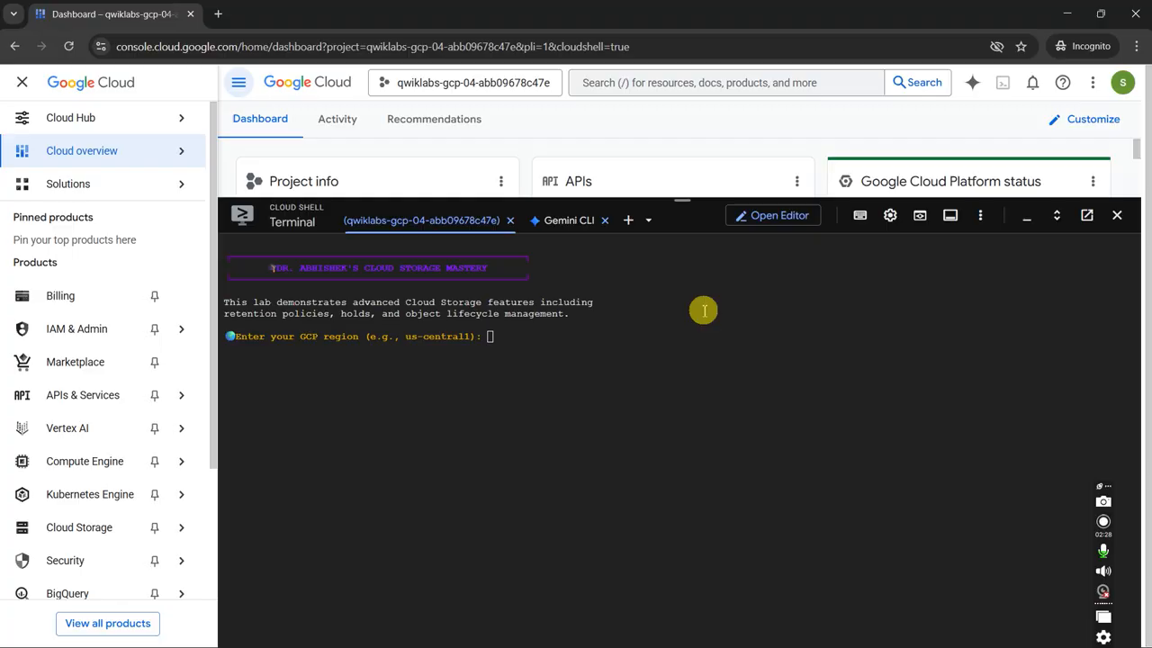
{"action": "key", "text": "ctrl+v"}
{"action": "key", "text": "Return"}
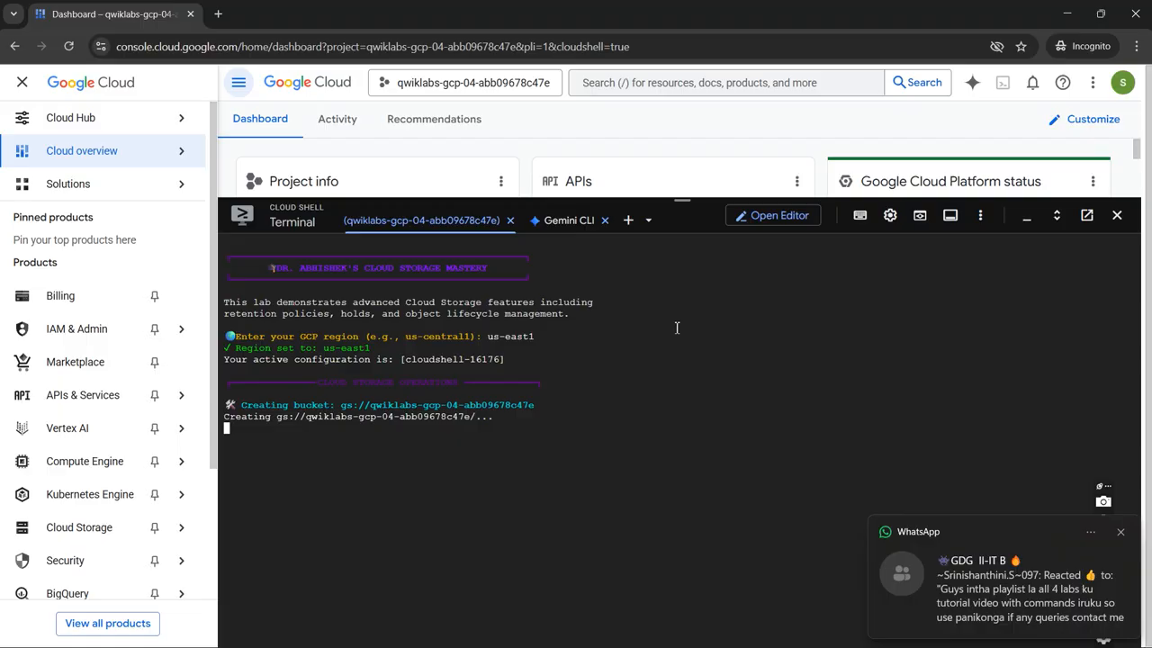
- Confirm locking the bucket's retention policy by answering y
{"action": "left_click", "coordinate": [1121, 531]}
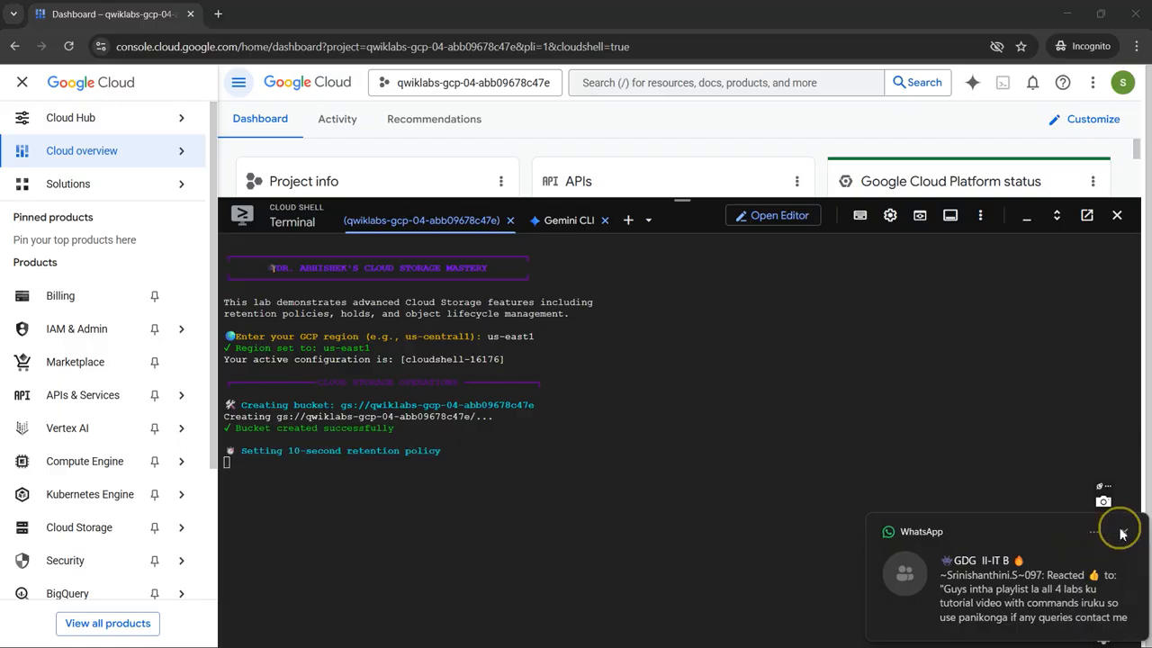
{"action": "left_click", "coordinate": [731, 448]}
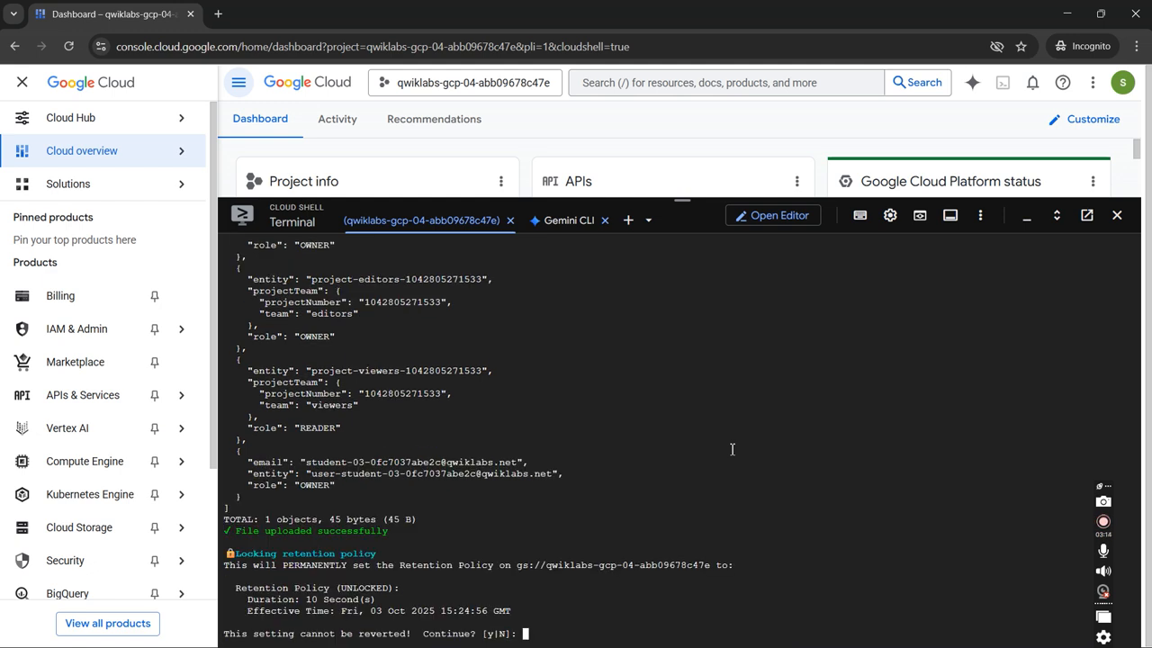
{"action": "type", "text": "y"}
{"action": "key", "text": "Return"}
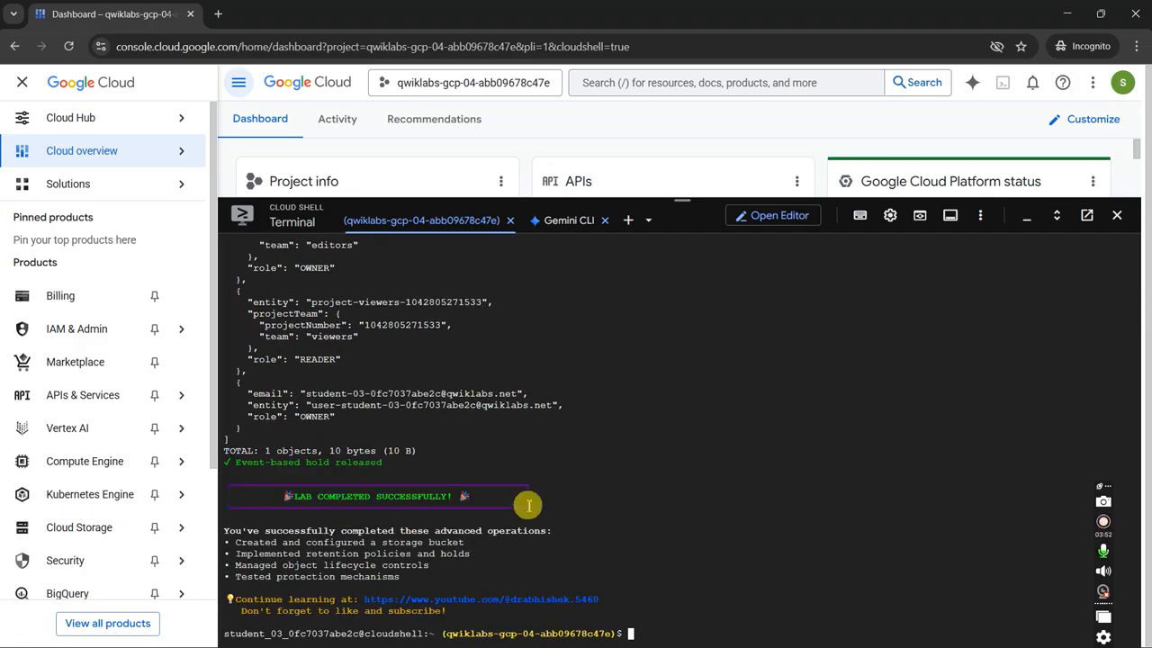
- Return to the lab page to check the lab score
{"action": "left_click", "coordinate": [507, 486]}
{"action": "key", "text": "alt+Tab"}
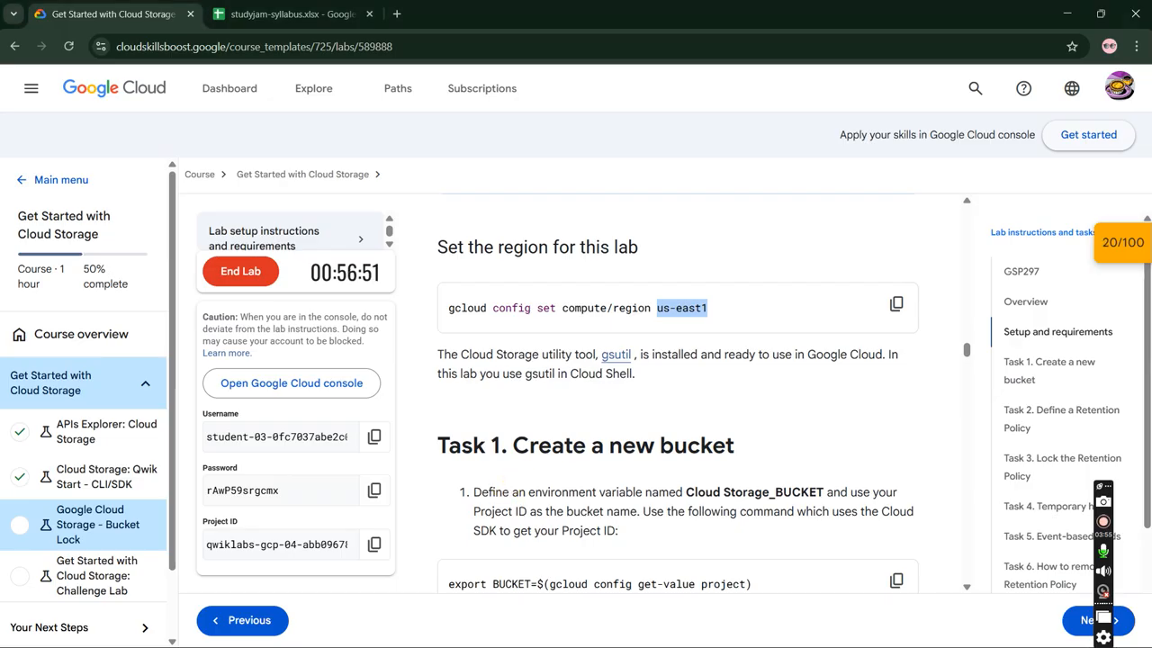
- Open the lab checkpoints and run Check my progress for each completed task, including the retention policy checkpoints
{"action": "left_click", "coordinate": [1121, 242]}
{"action": "left_click", "coordinate": [1035, 340]}
{"action": "left_click", "coordinate": [1026, 378]}
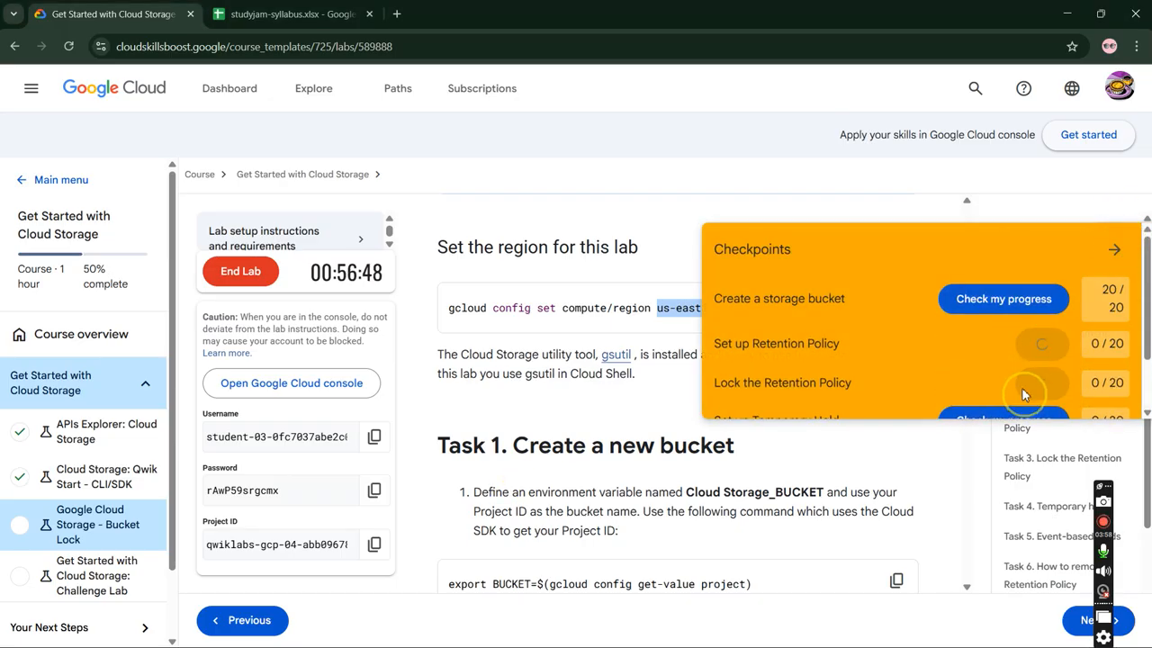
{"action": "scroll", "coordinate": [1025, 378], "scroll_direction": "down", "scroll_amount": 1}
{"action": "left_click", "coordinate": [1026, 350]}
{"action": "left_click", "coordinate": [1026, 392]}
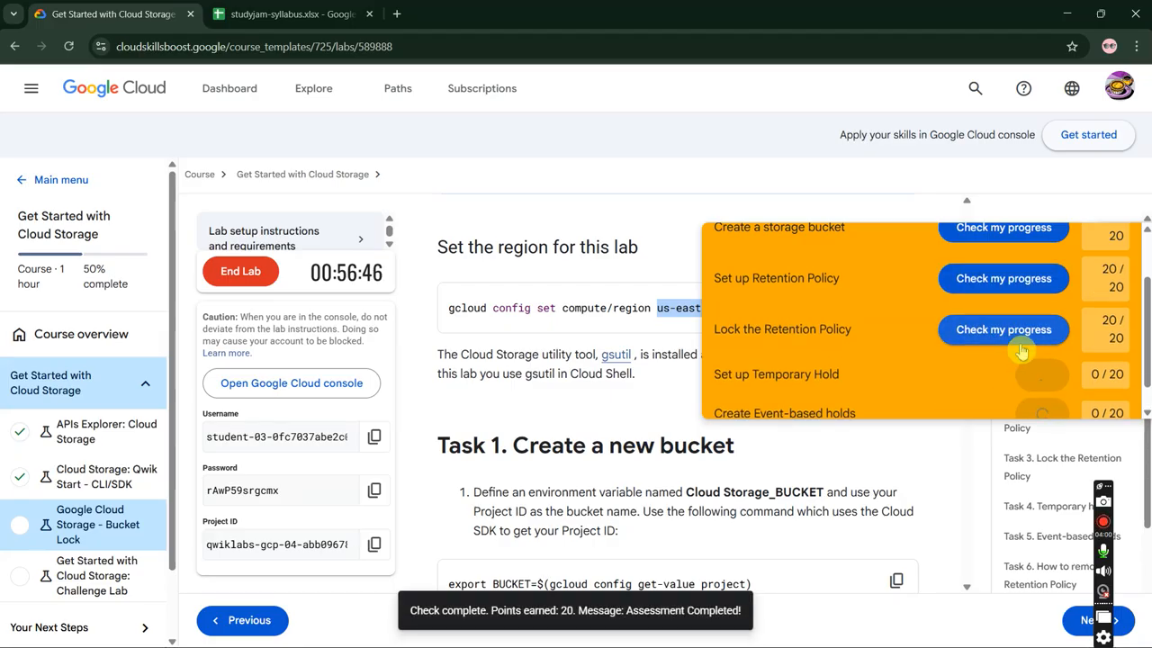
{"action": "scroll", "coordinate": [1070, 285], "scroll_direction": "up", "scroll_amount": 2}
{"action": "left_click", "coordinate": [1114, 243]}
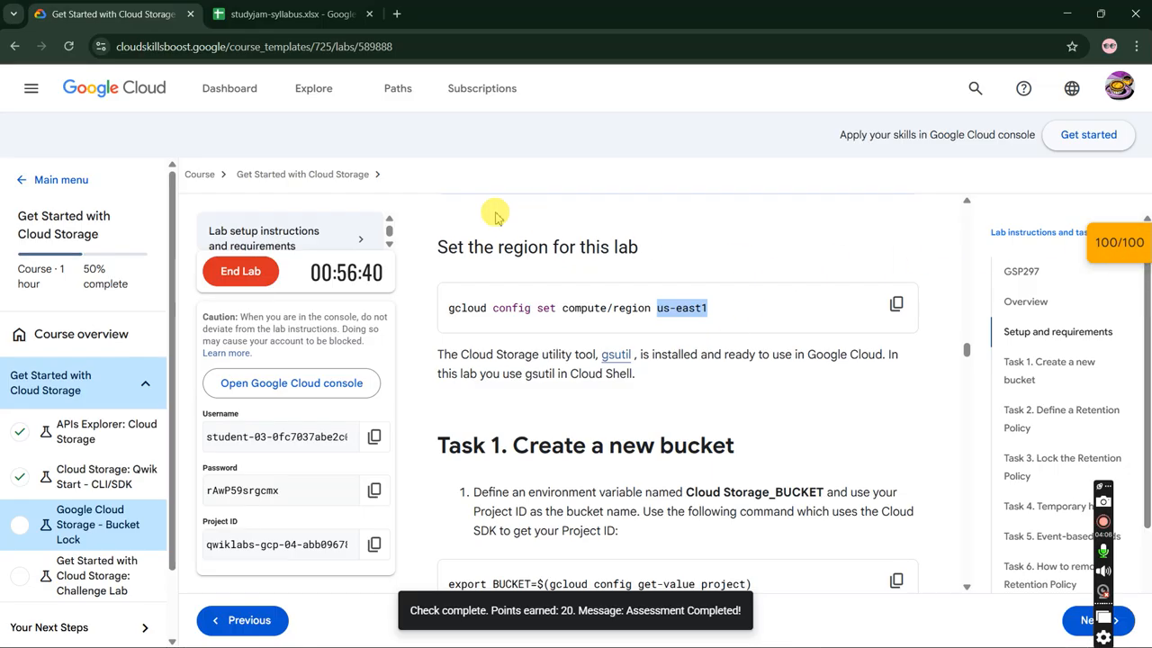
- End the lab, confirm ending it, and dismiss the satisfaction survey
{"action": "left_click", "coordinate": [231, 269]}
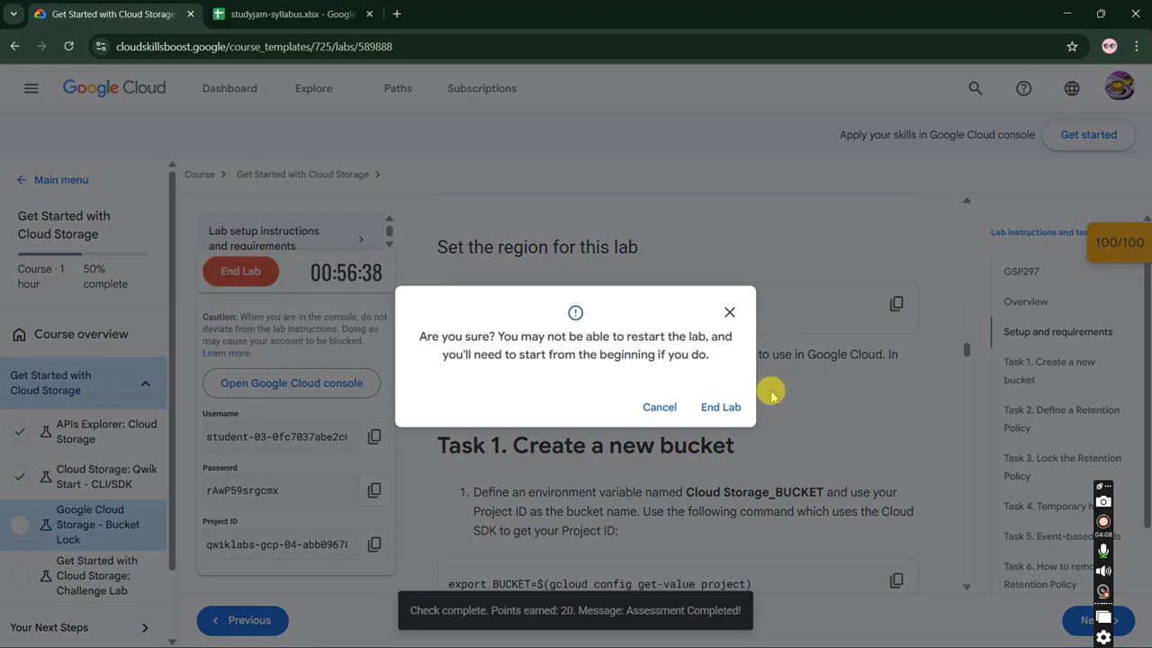
{"action": "left_click", "coordinate": [725, 407]}
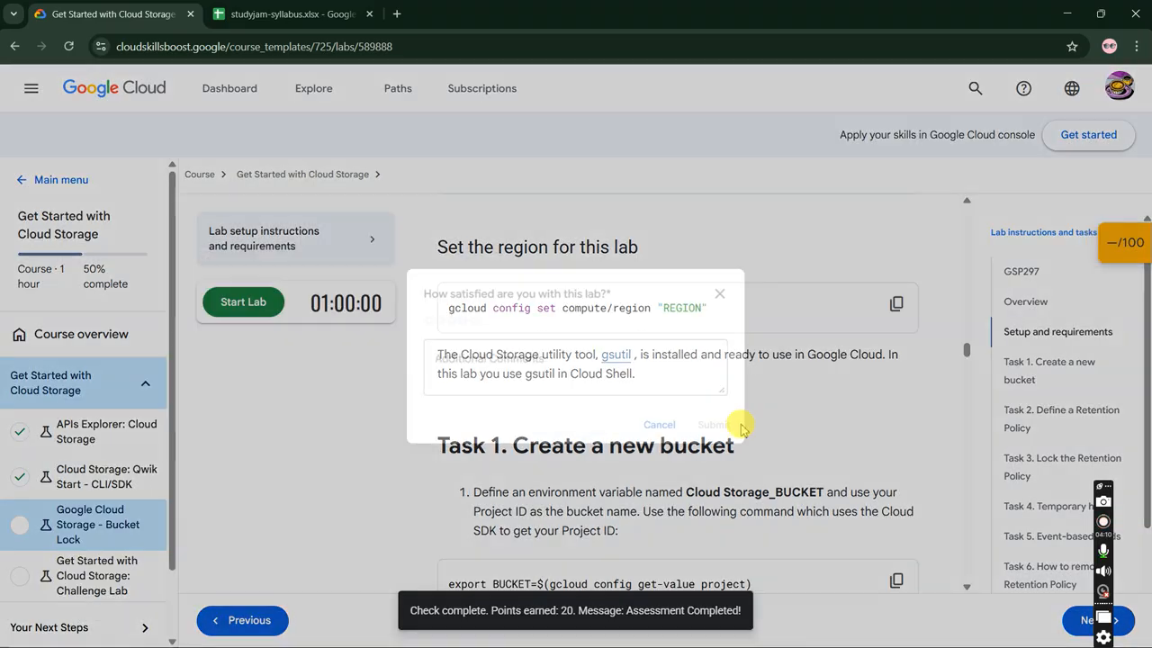
{"action": "left_click", "coordinate": [662, 421]}
- Reload the lab page
{"action": "scroll", "coordinate": [54, 526], "scroll_direction": "down", "scroll_amount": 1}
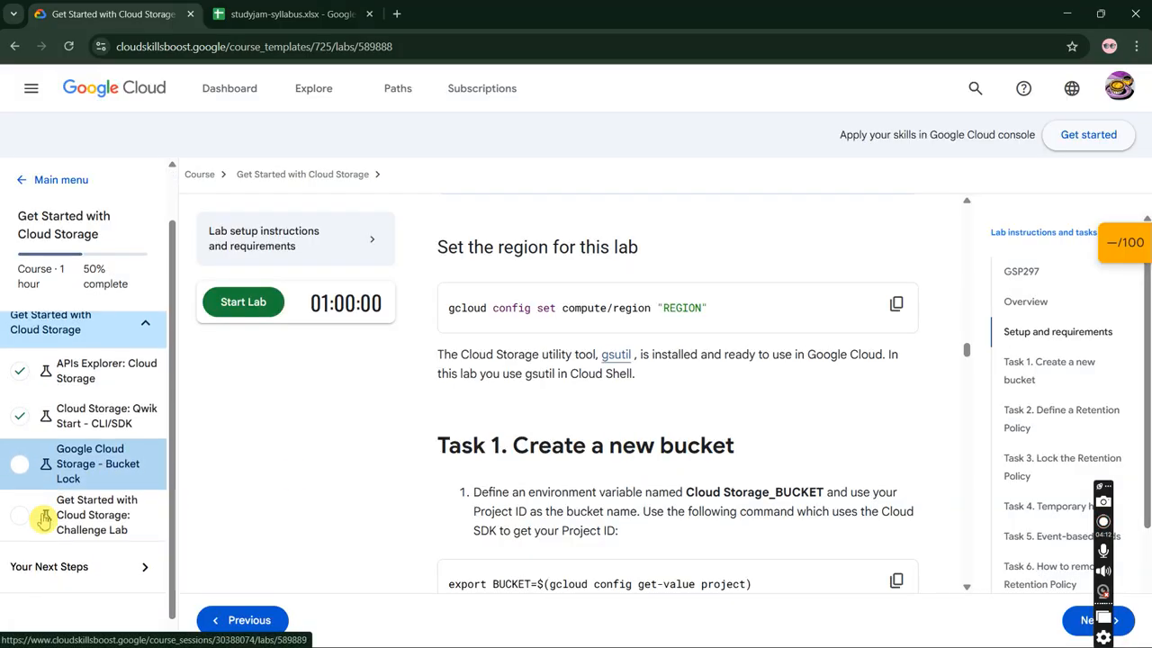
{"action": "scroll", "coordinate": [44, 519], "scroll_direction": "up", "scroll_amount": 1}
{"action": "left_click", "coordinate": [68, 46]}
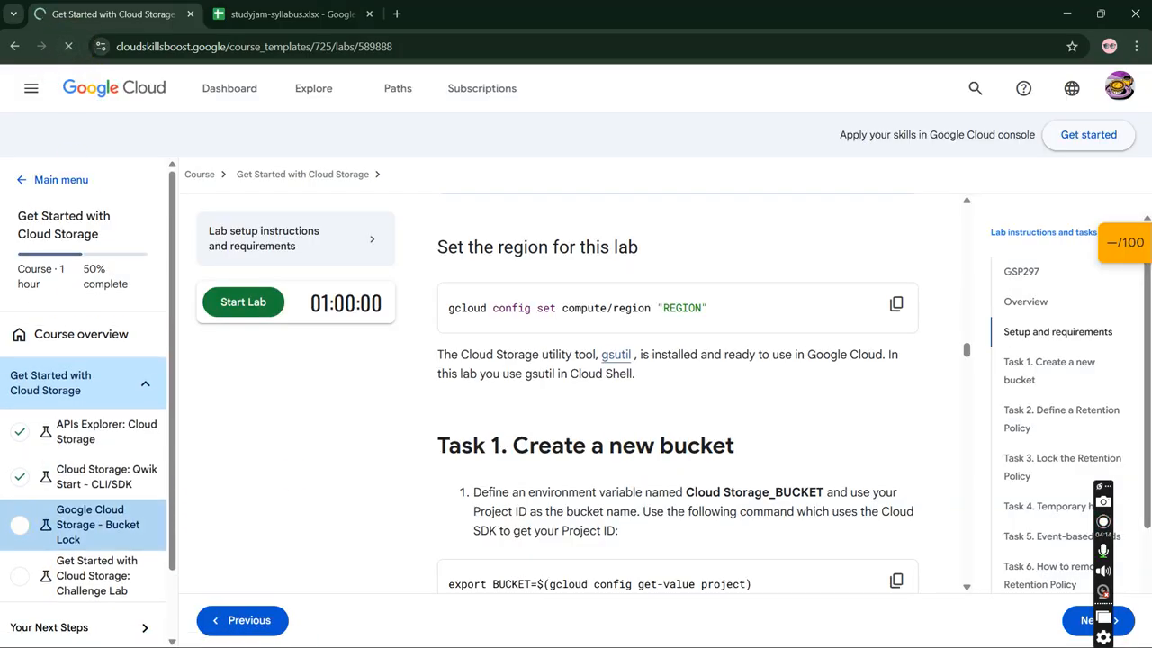